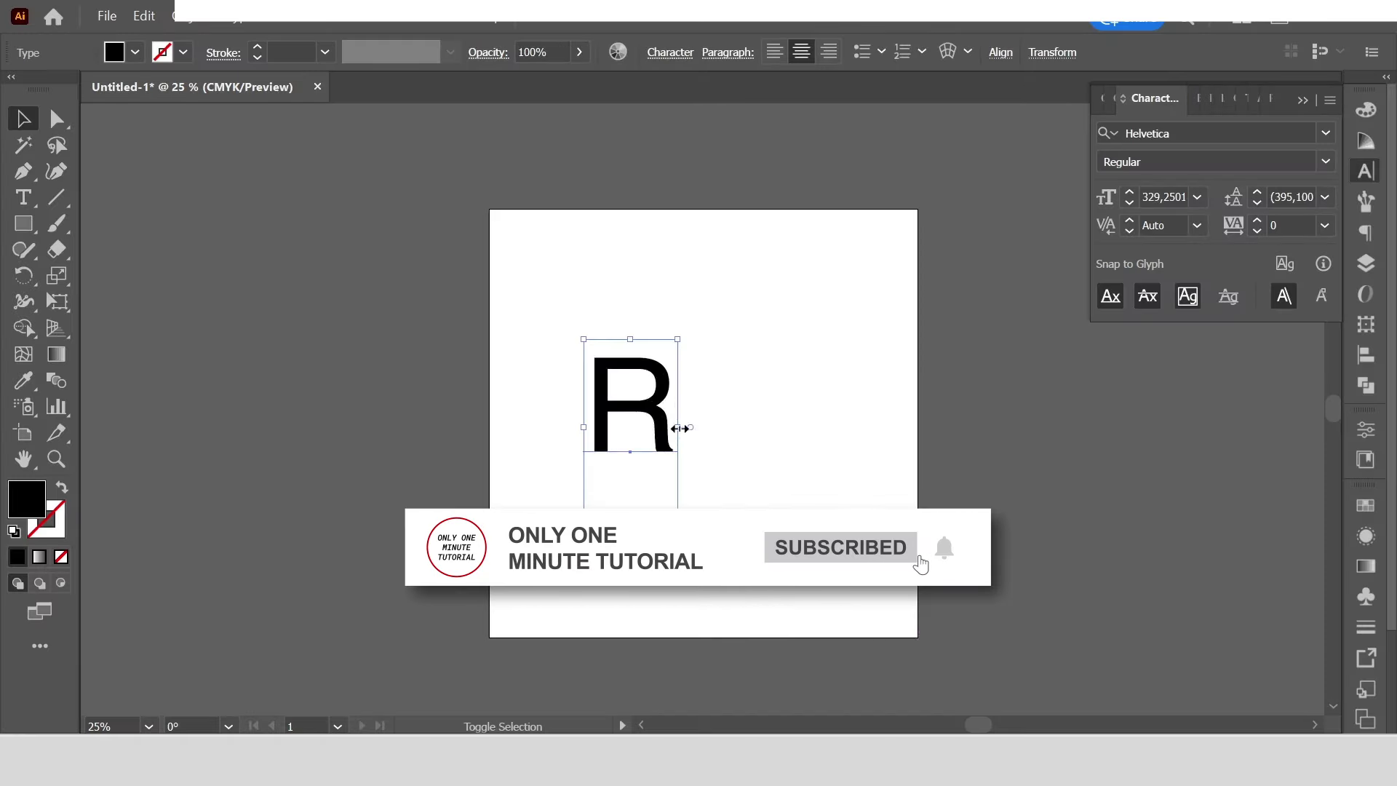
- Enlarge the R, set it to Arista 2.0 Alternate Regular, and centre it on the artboard
drag(681, 428, 825, 428)
click(1326, 134)
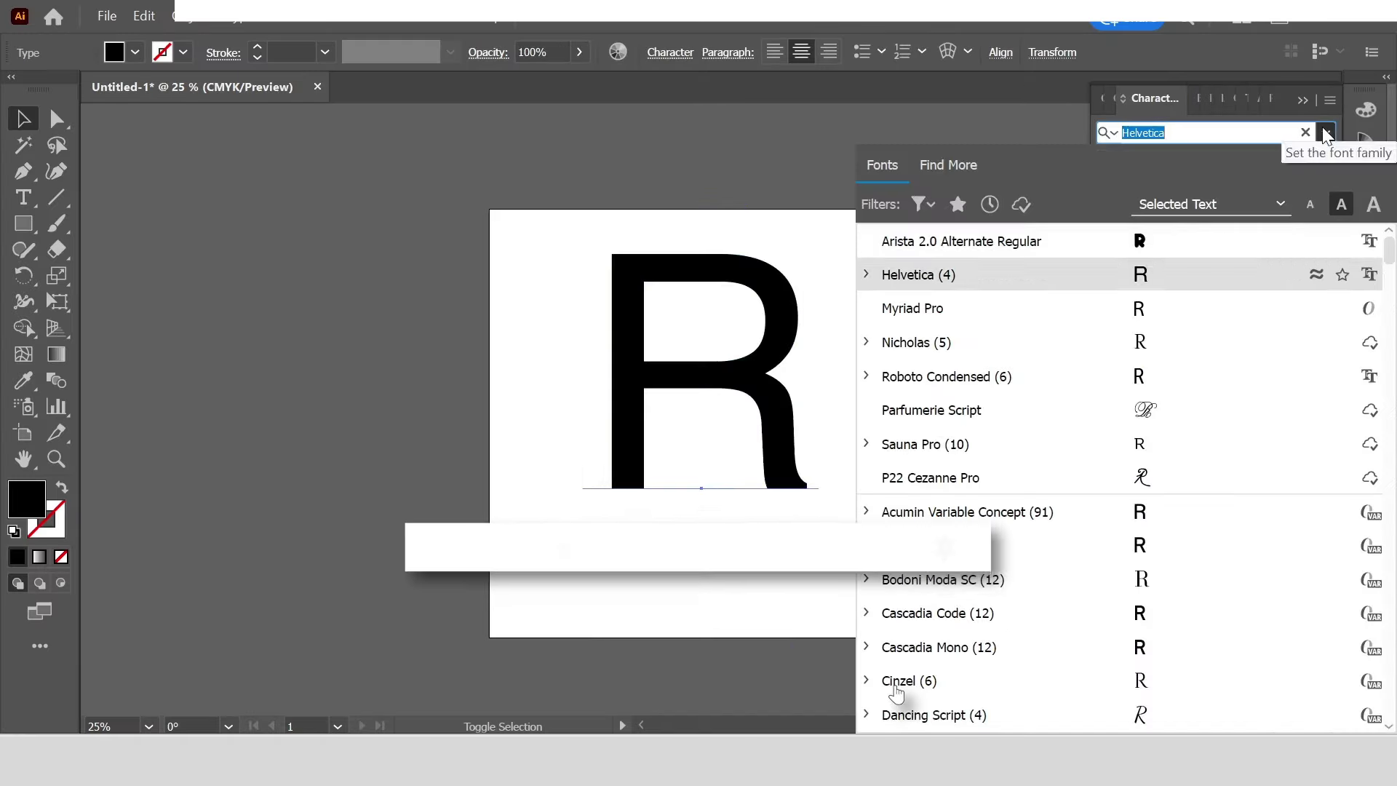
click(1179, 242)
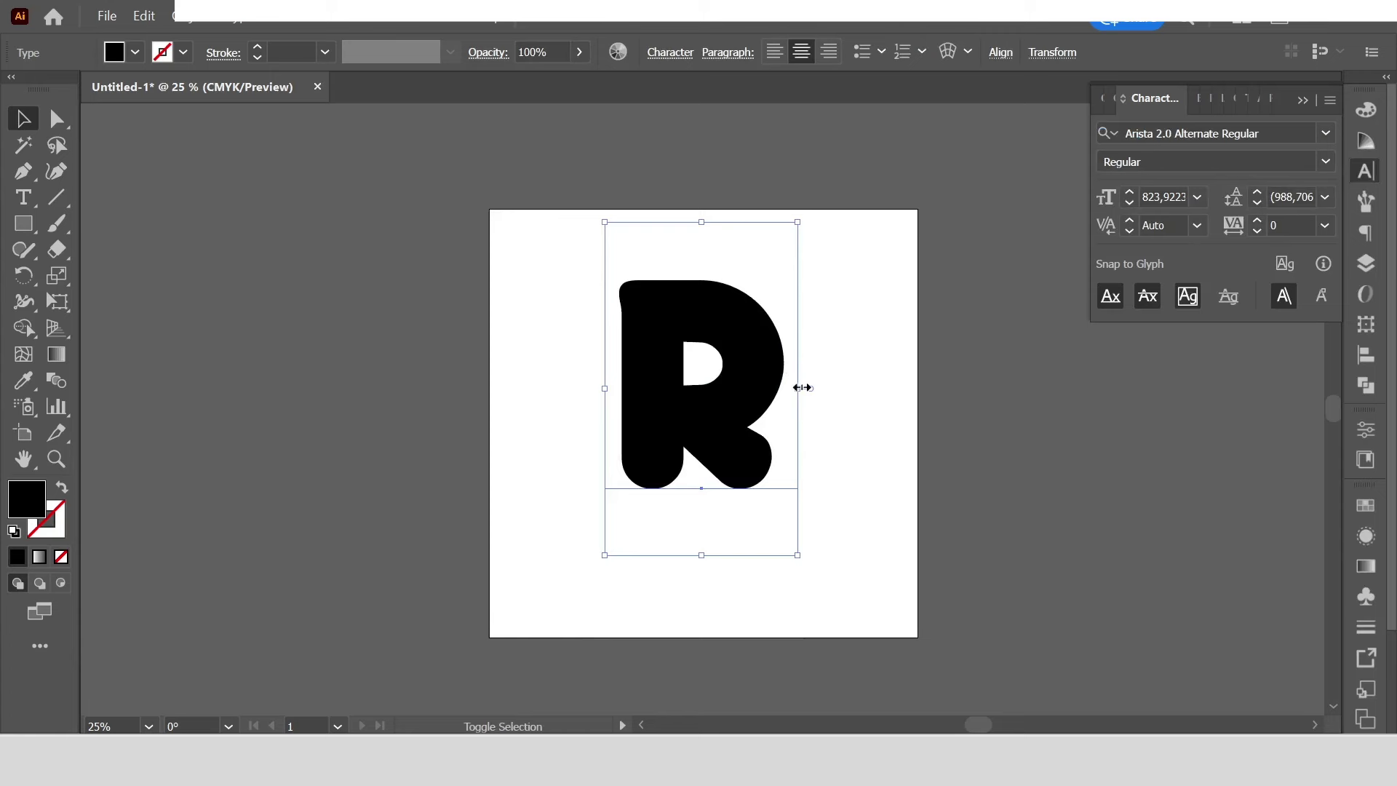
drag(803, 388, 939, 394)
drag(786, 349, 750, 383)
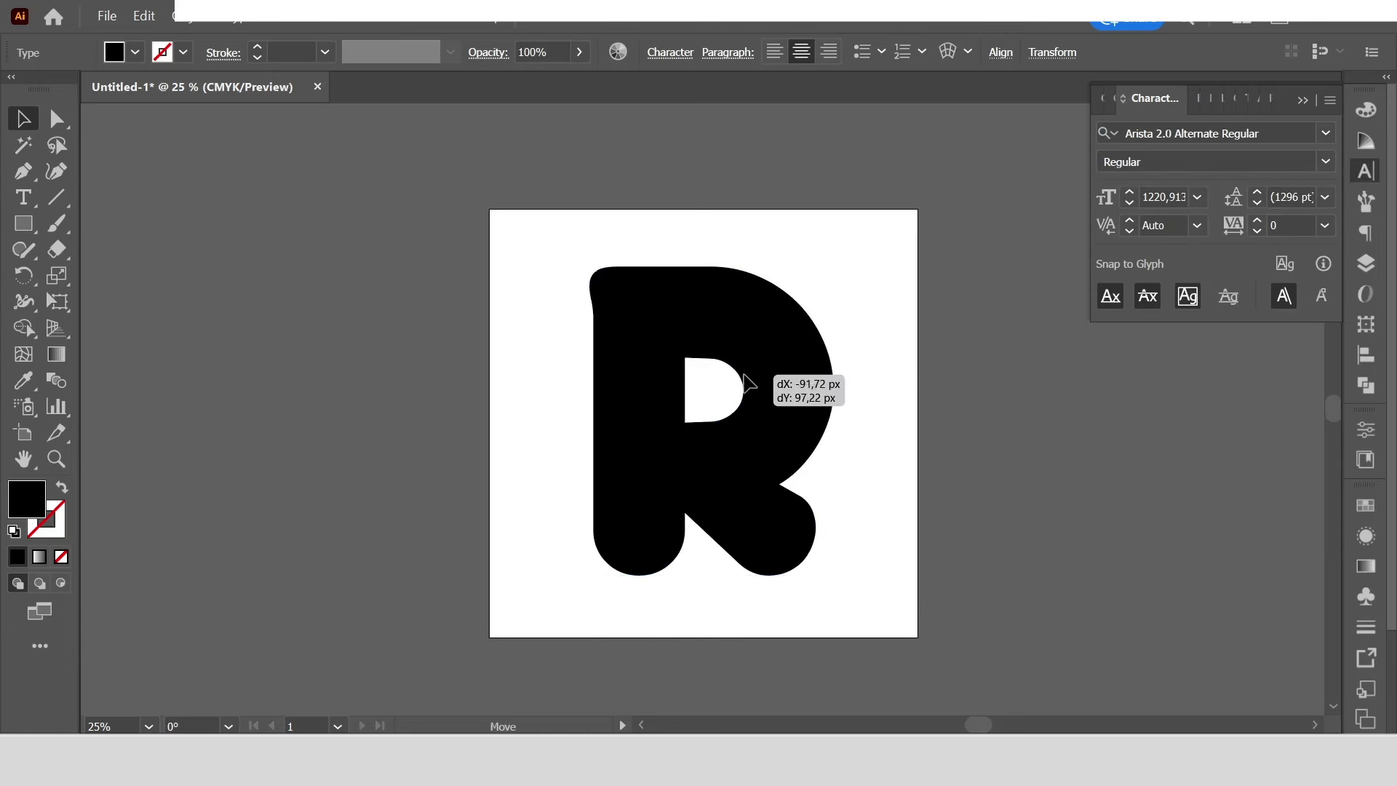
click(970, 381)
- Export the artwork as a 1080 px JPEG via Save for Web, then search Creative Cloud for Firefly
click(107, 16)
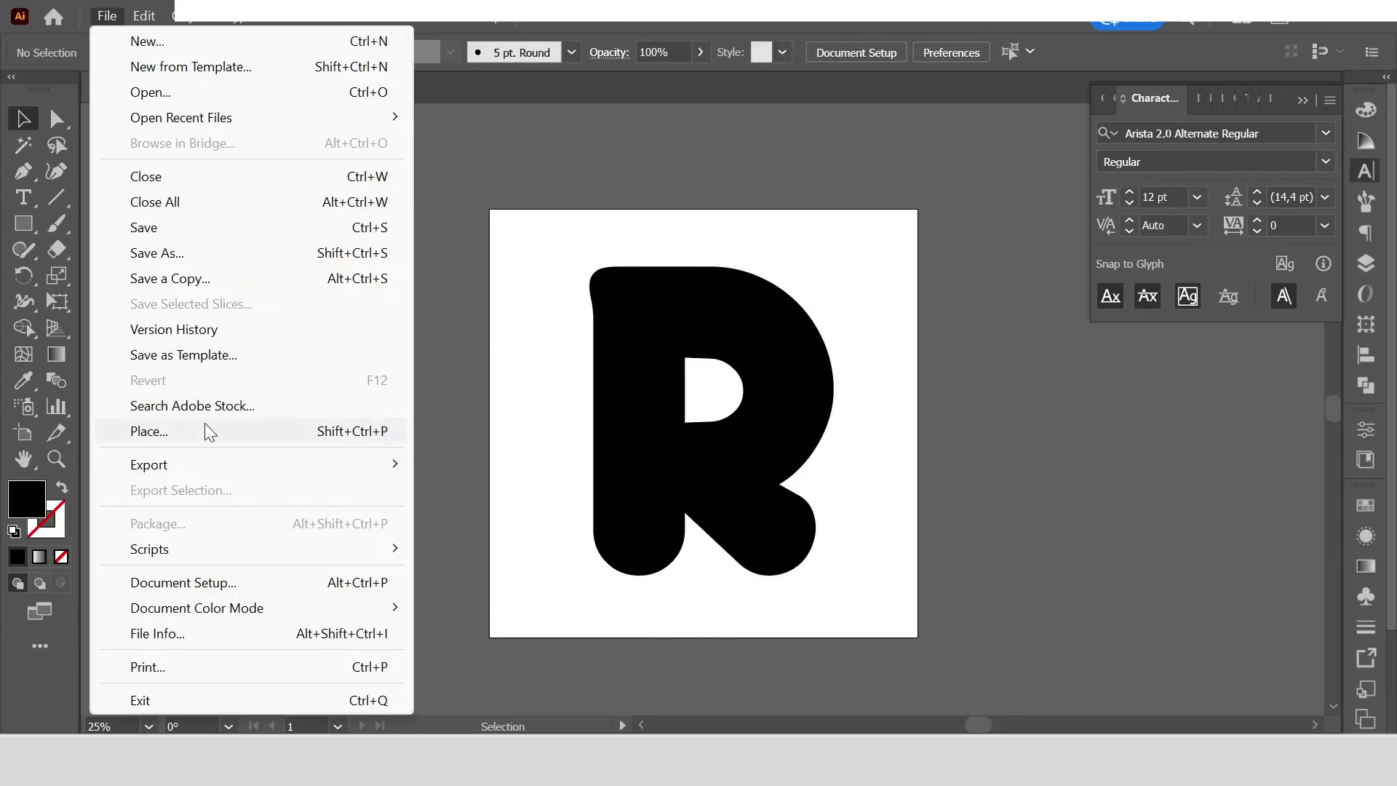
mouse_move(148, 464)
click(546, 516)
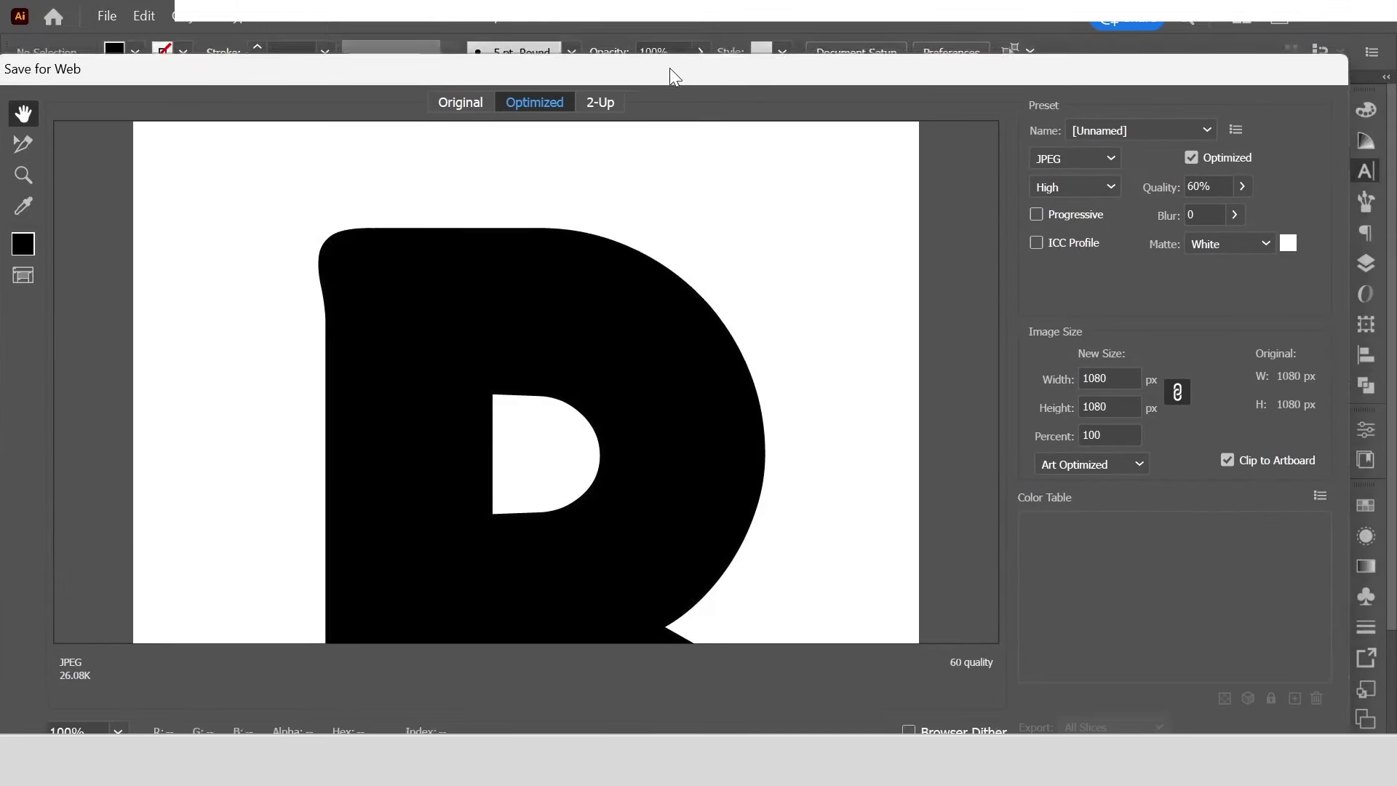
drag(685, 81, 641, 13)
click(1057, 716)
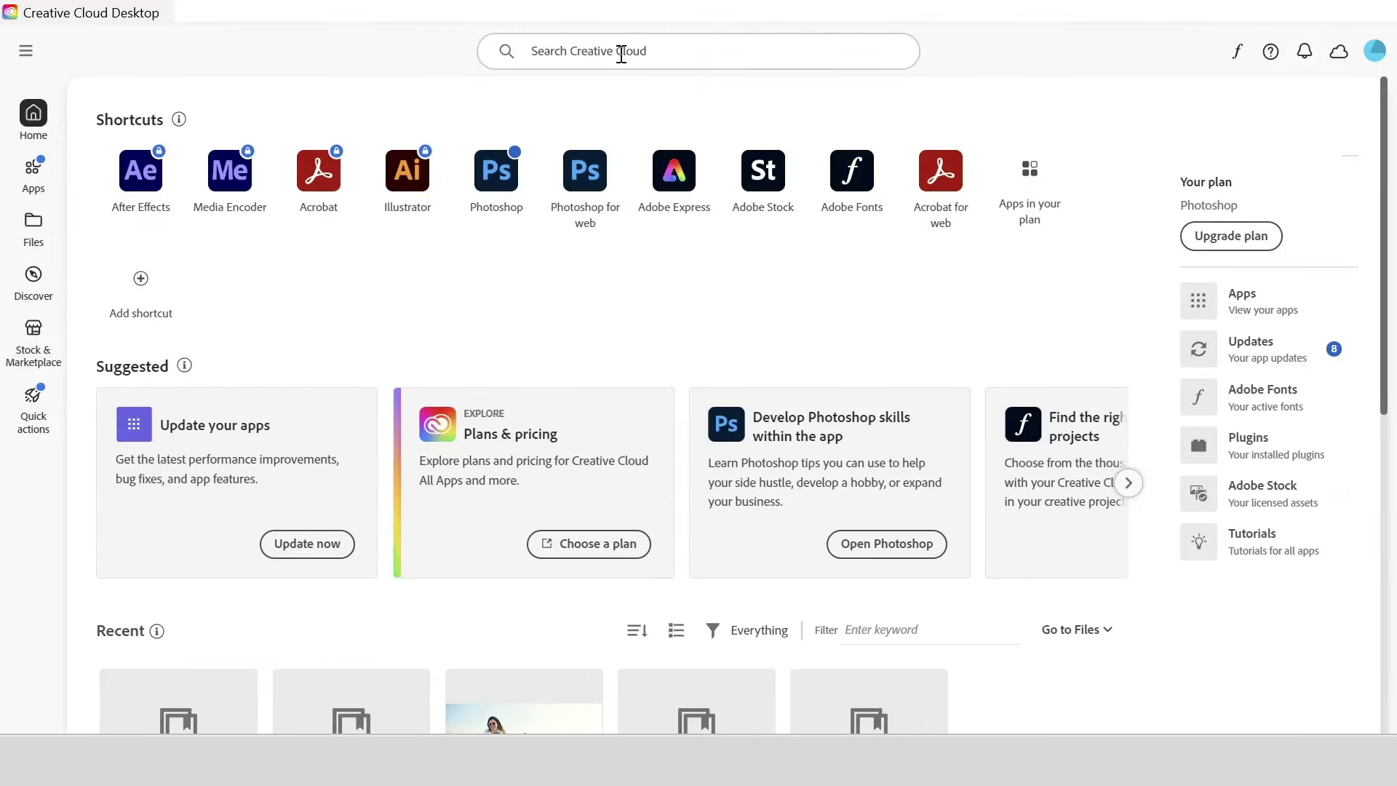
click(620, 52)
text(firefl)
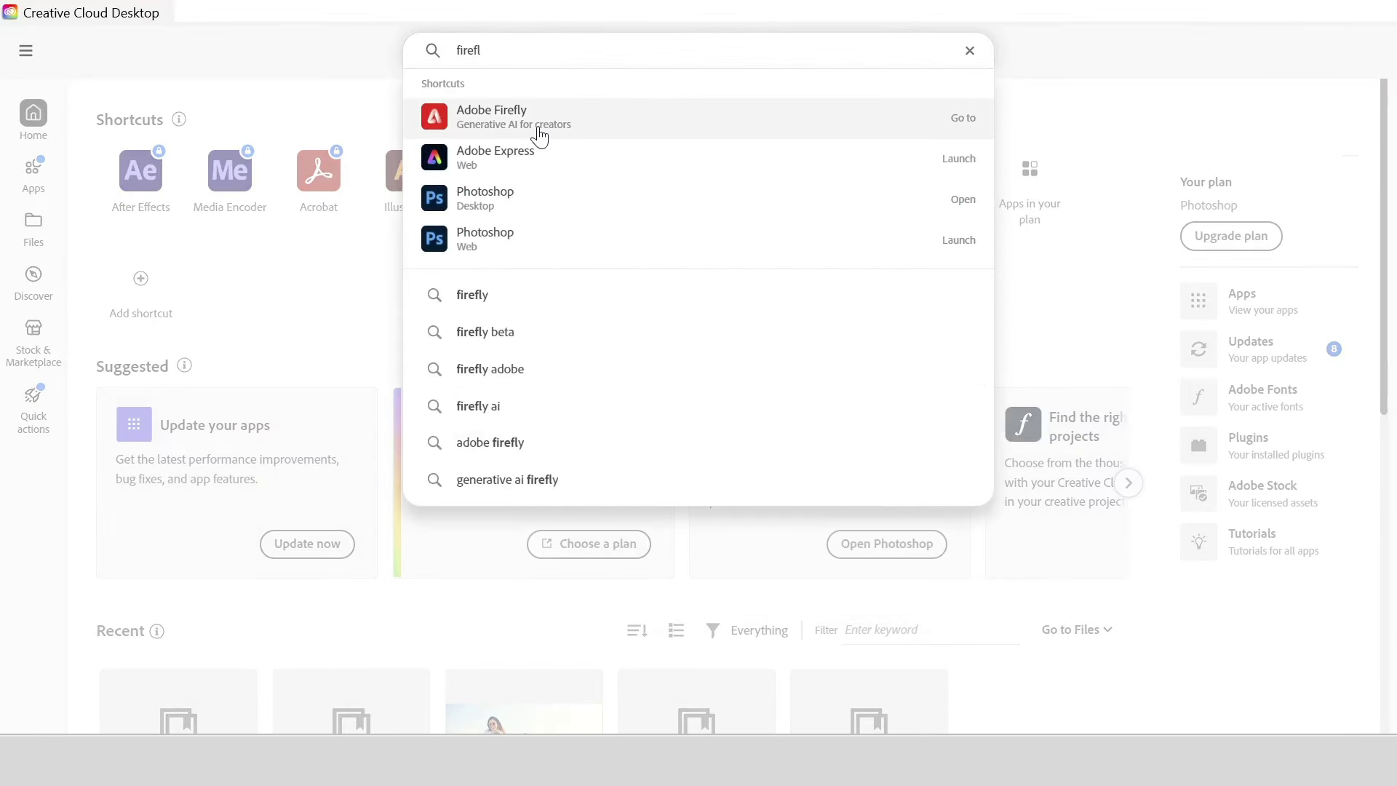
- Open Firefly and generate images from a 'thick, chunky blue paint stroke on white canvas' prompt
click(541, 116)
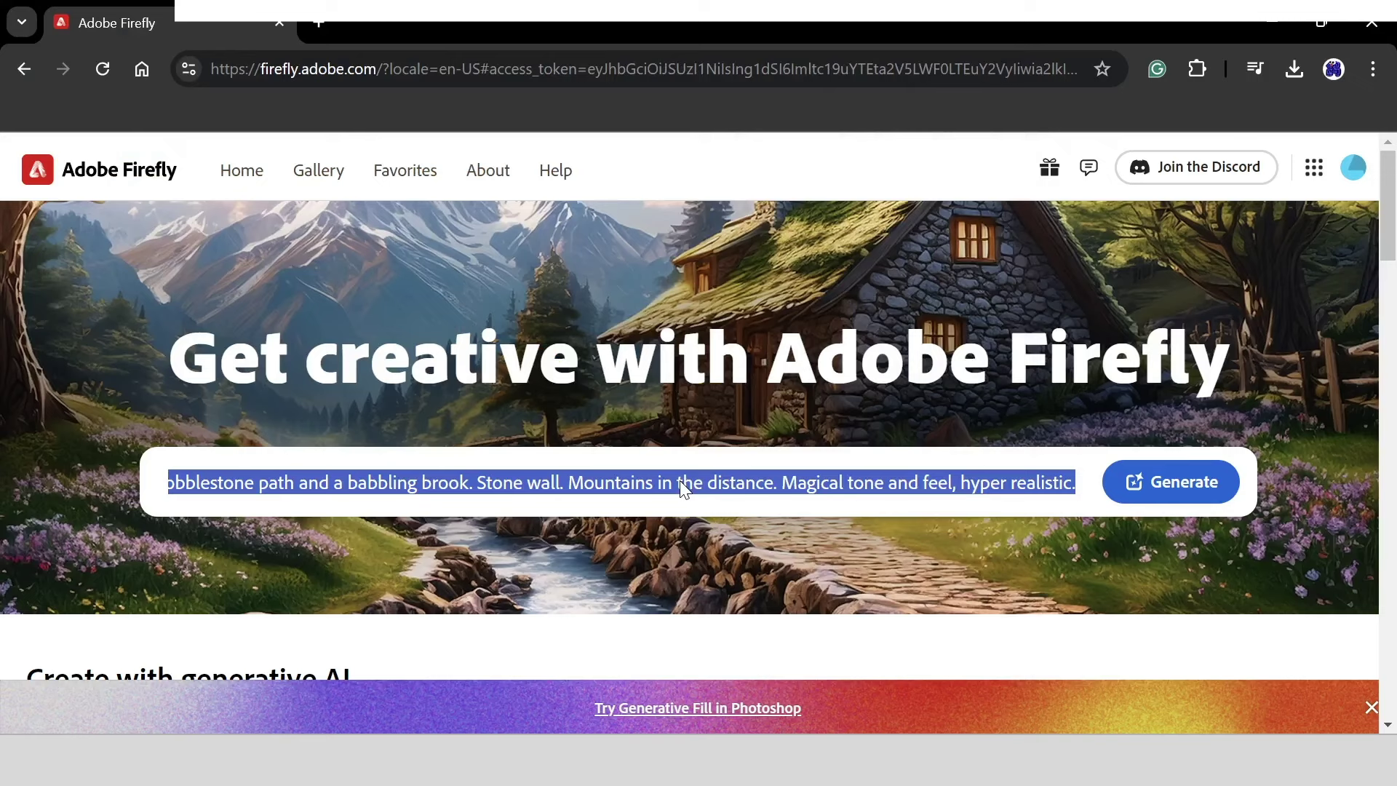
text(thick and chonky blue paint stroke in)
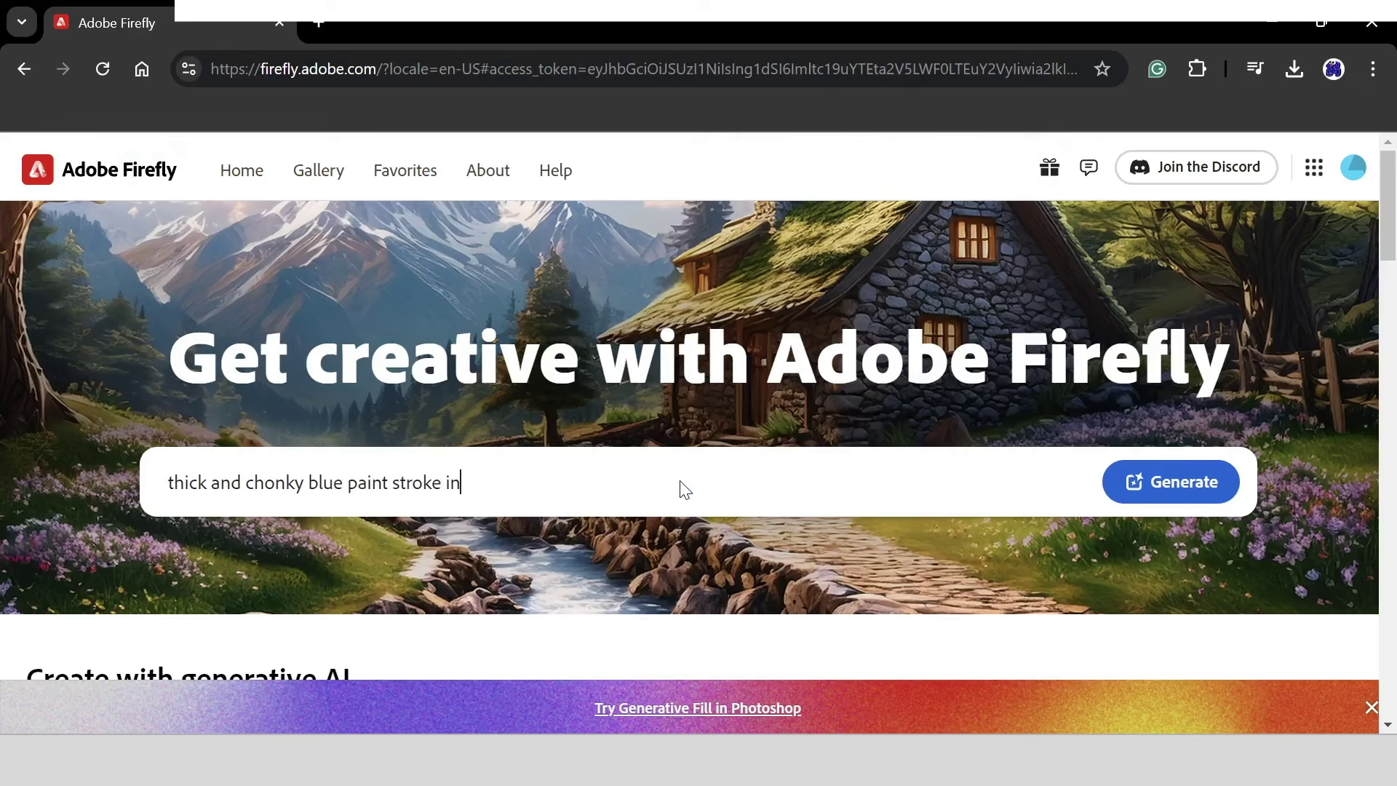
text(as)
key(Return)
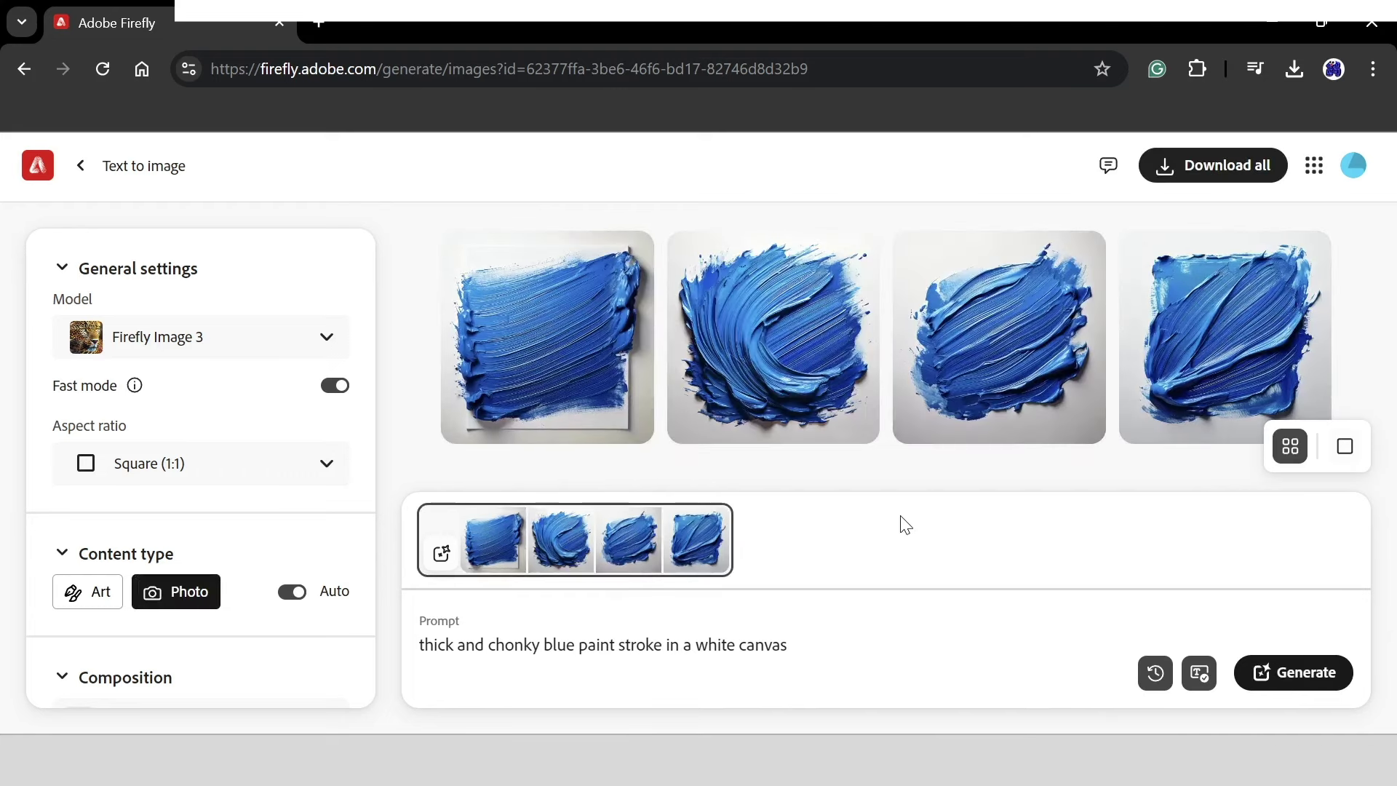
- Generate with image 2 as style reference, the R JPEG as composition reference, and Hyper realistic
click(700, 265)
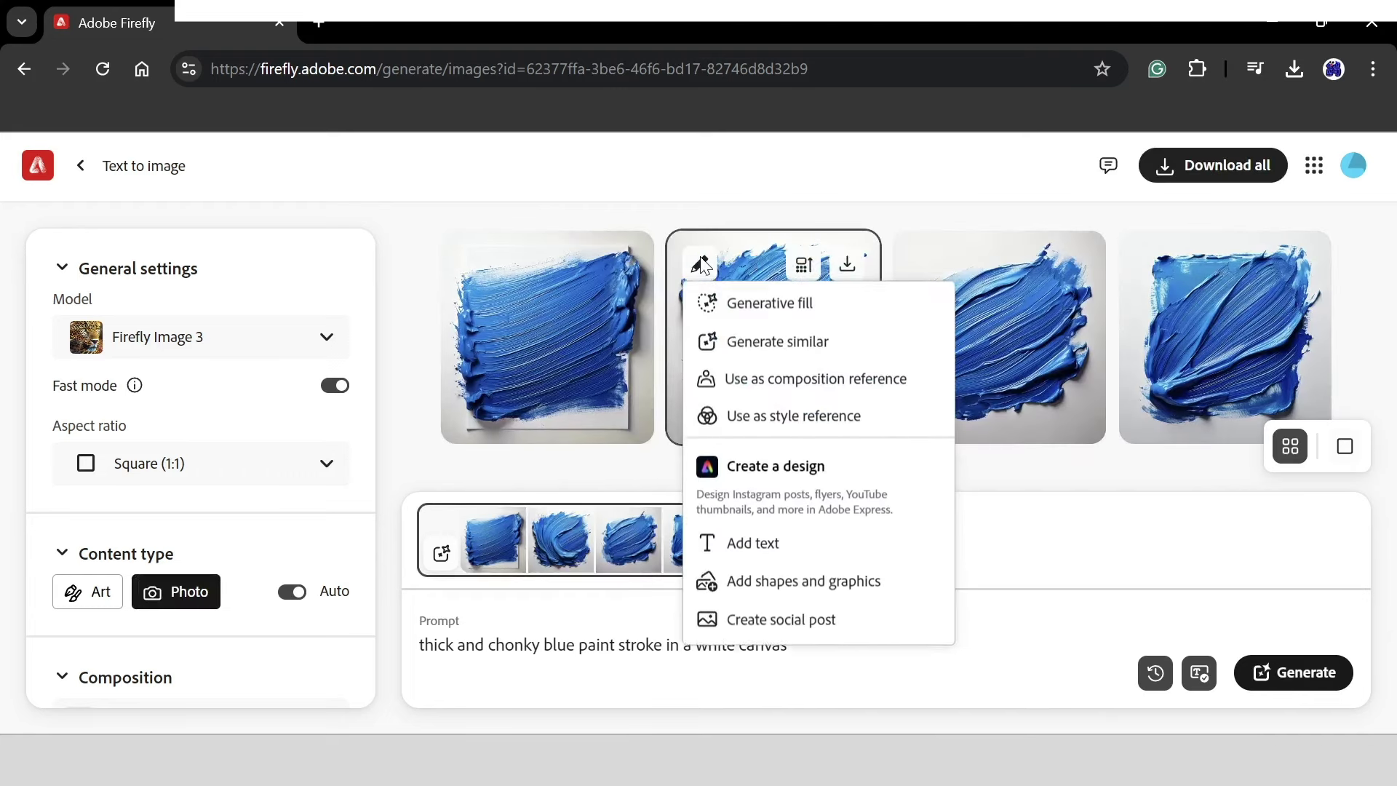
click(817, 429)
scroll(258, 513, down, 5)
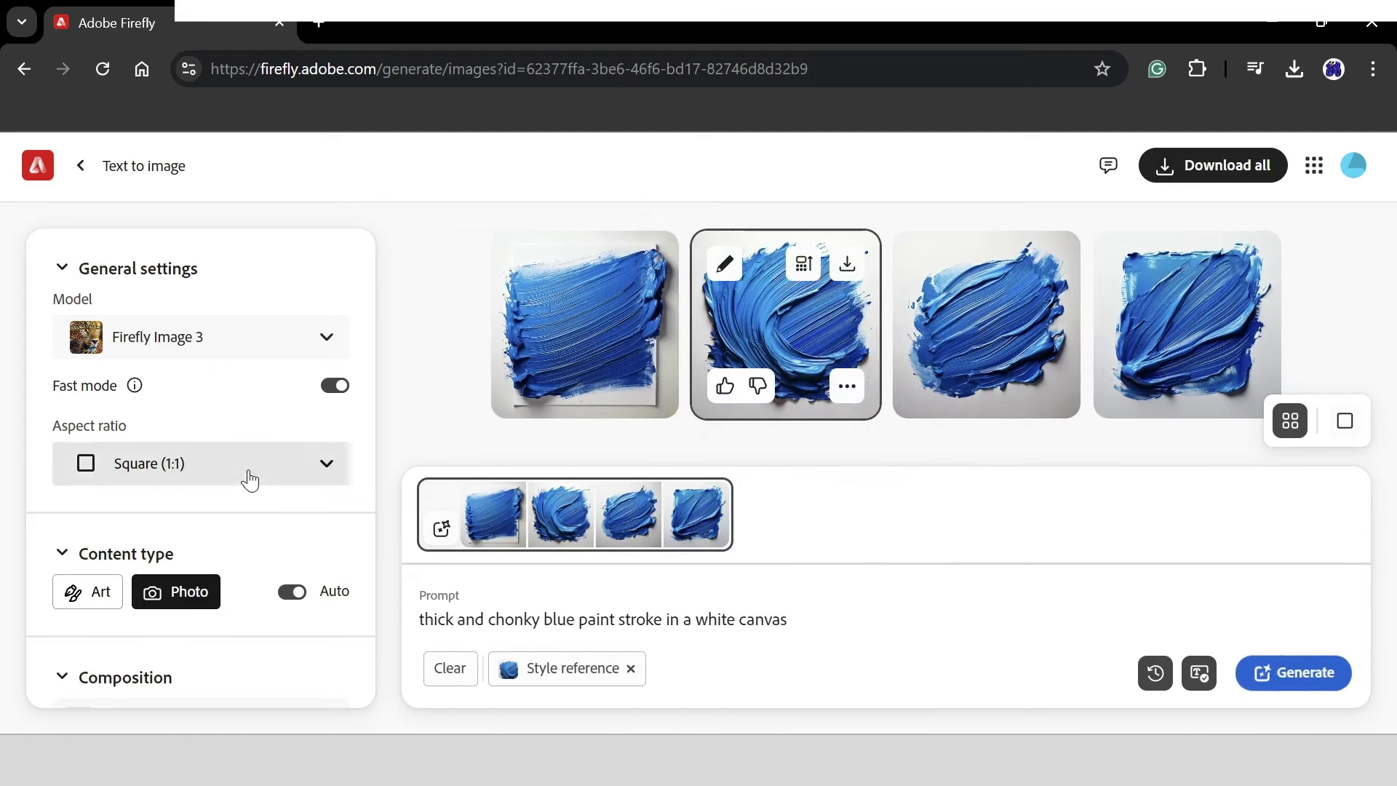
scroll(258, 513, down, 3)
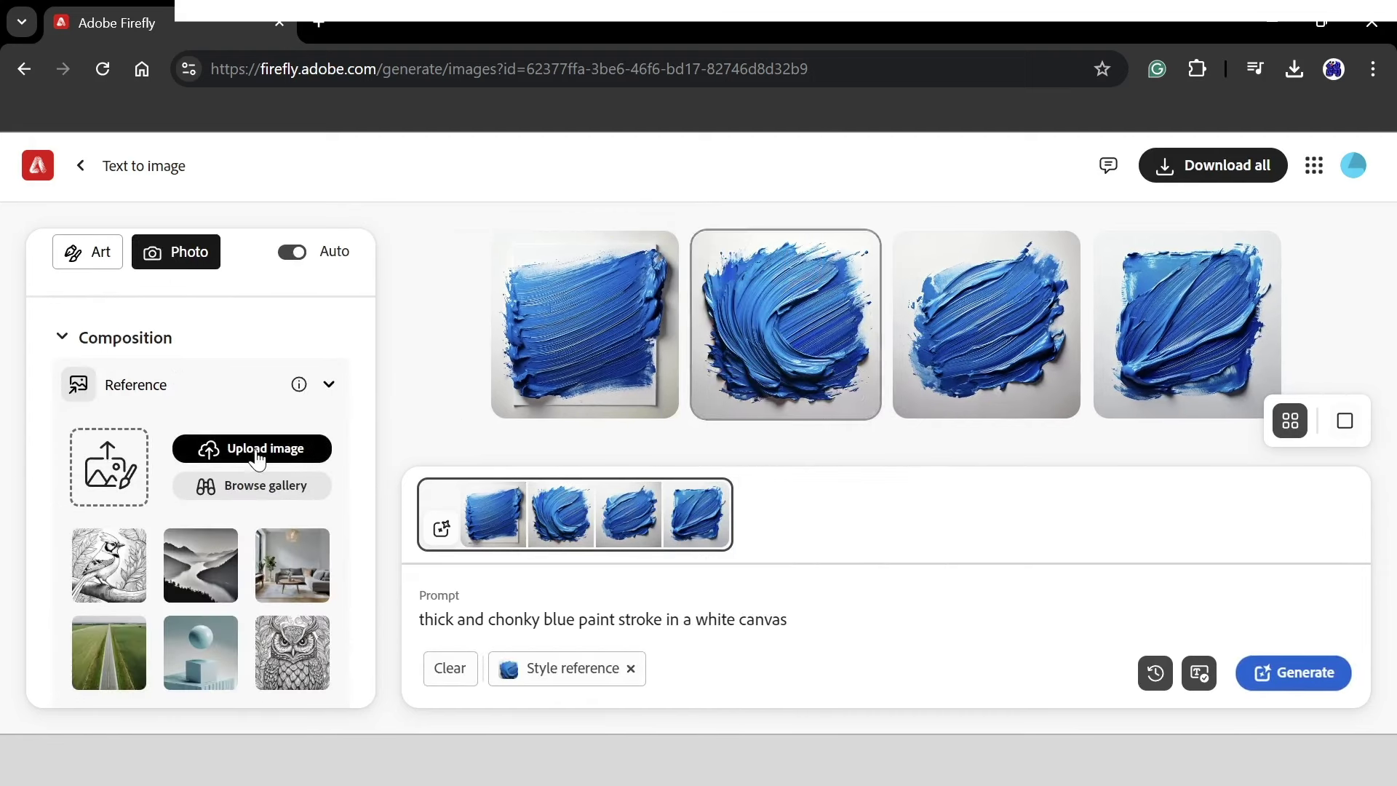
click(257, 453)
double_click(385, 219)
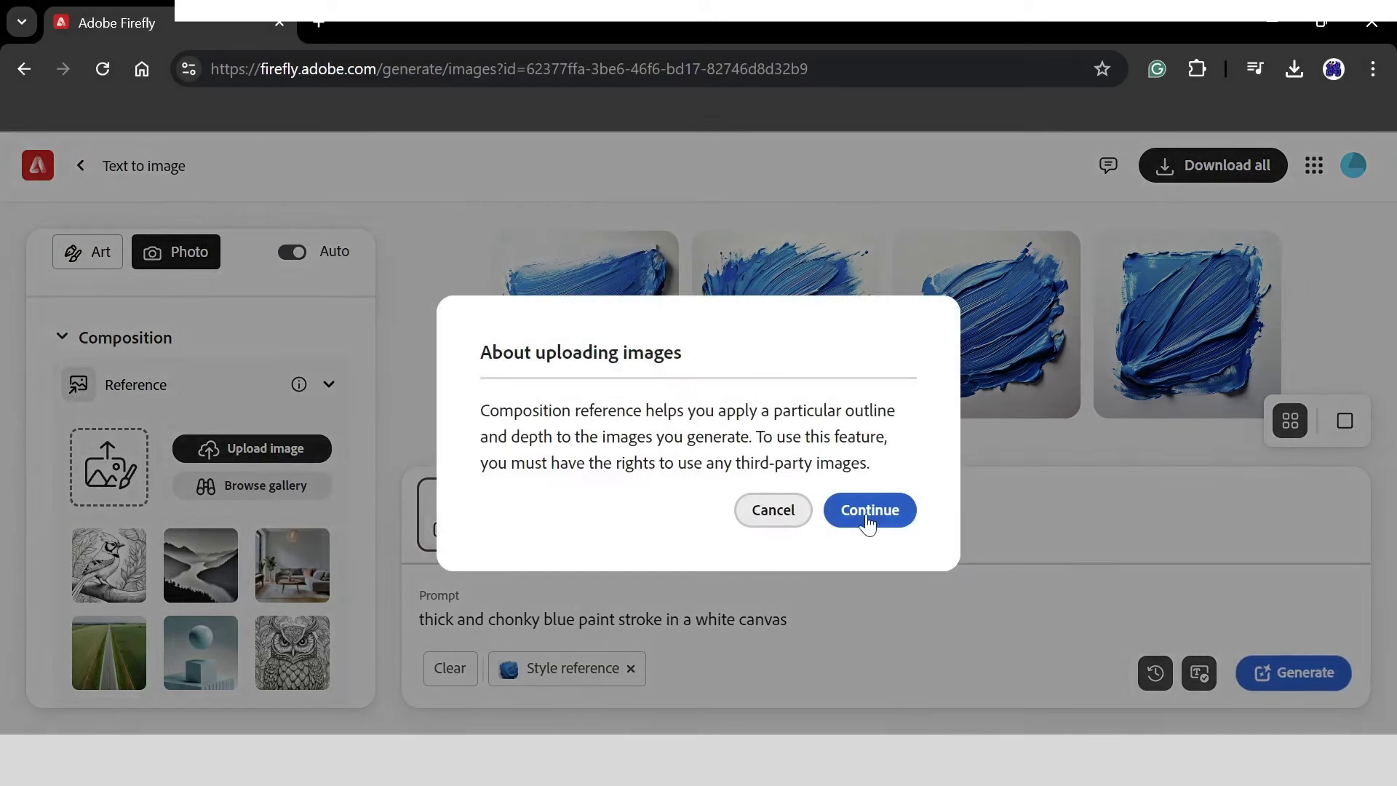
click(870, 510)
scroll(273, 514, down, 3)
scroll(273, 514, down, 2)
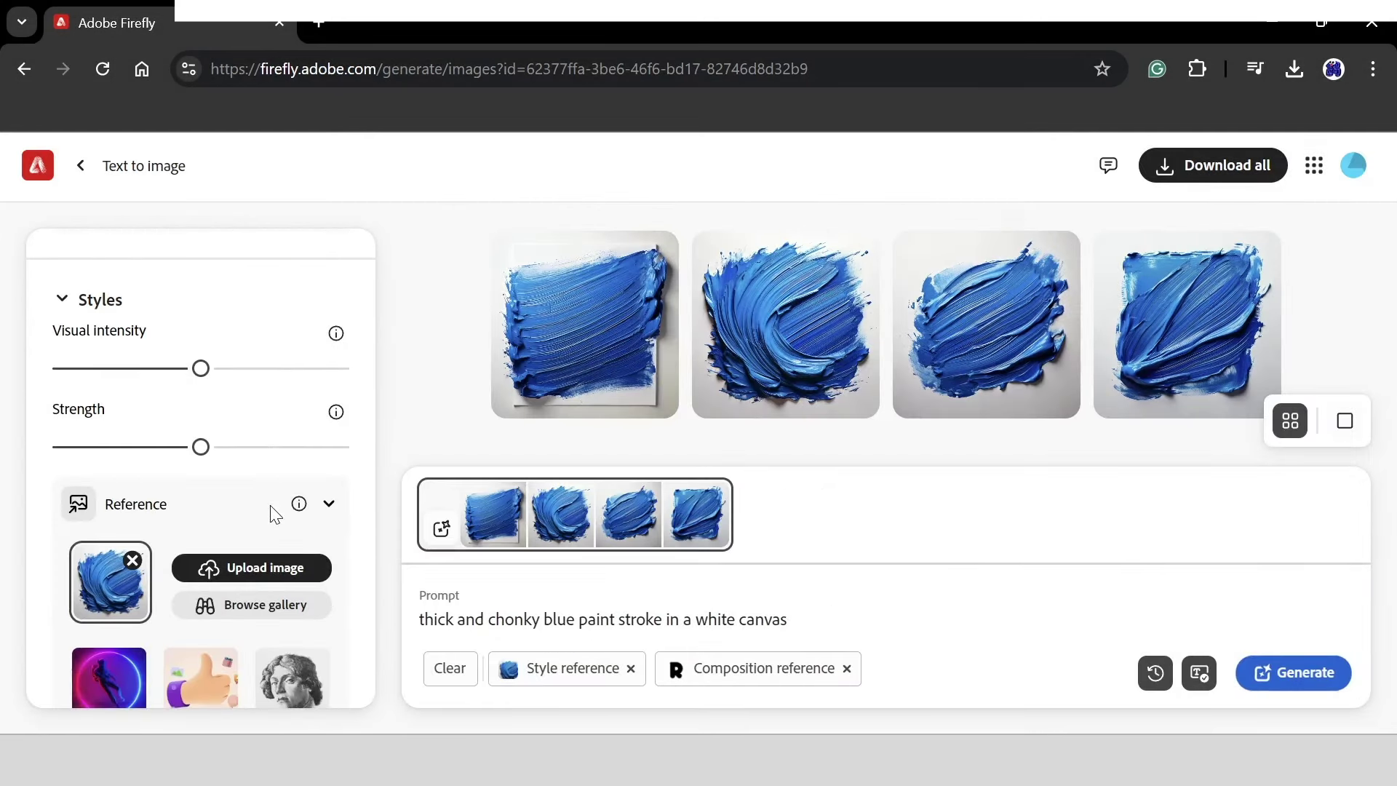
scroll(274, 514, down, 2)
scroll(273, 515, down, 2)
scroll(274, 511, down, 3)
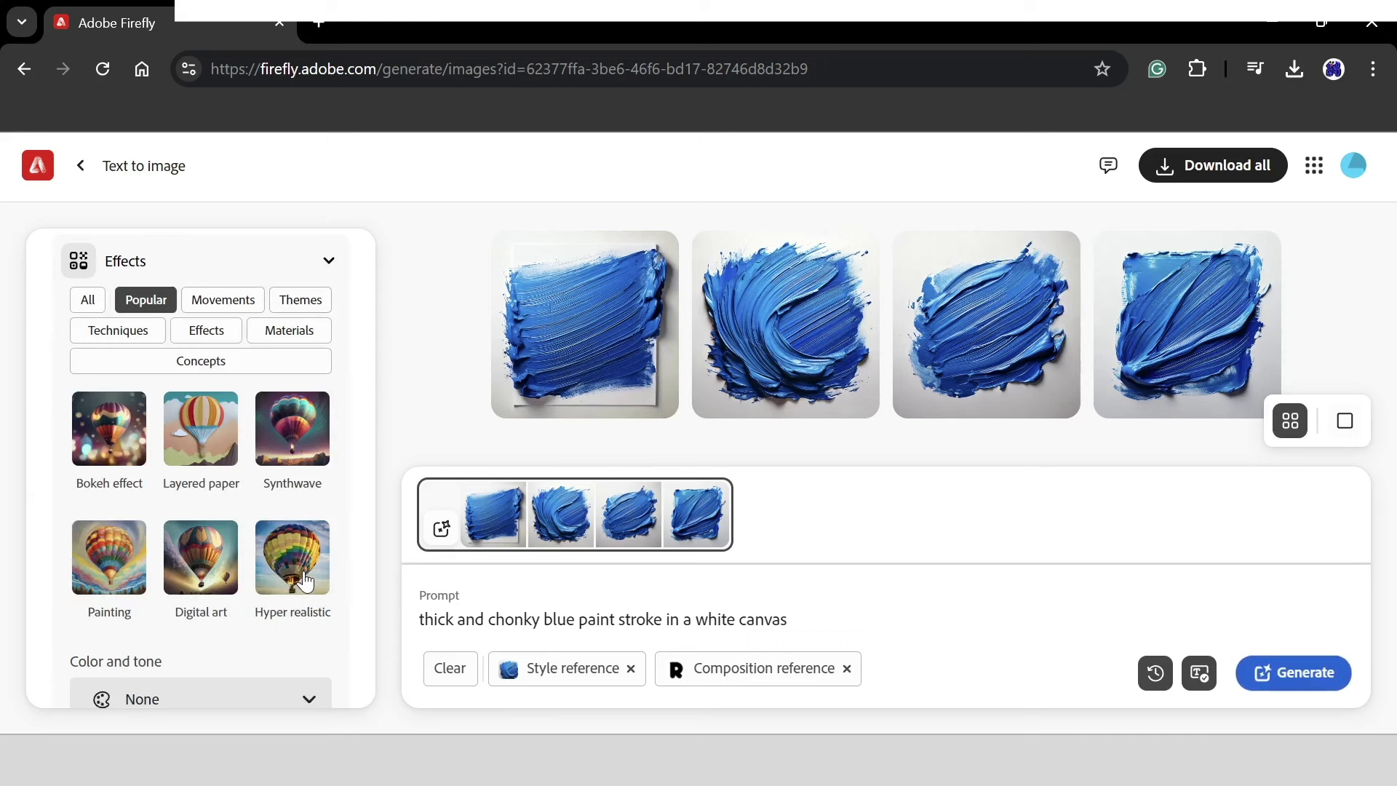
click(293, 535)
scroll(309, 567, down, 3)
click(1294, 673)
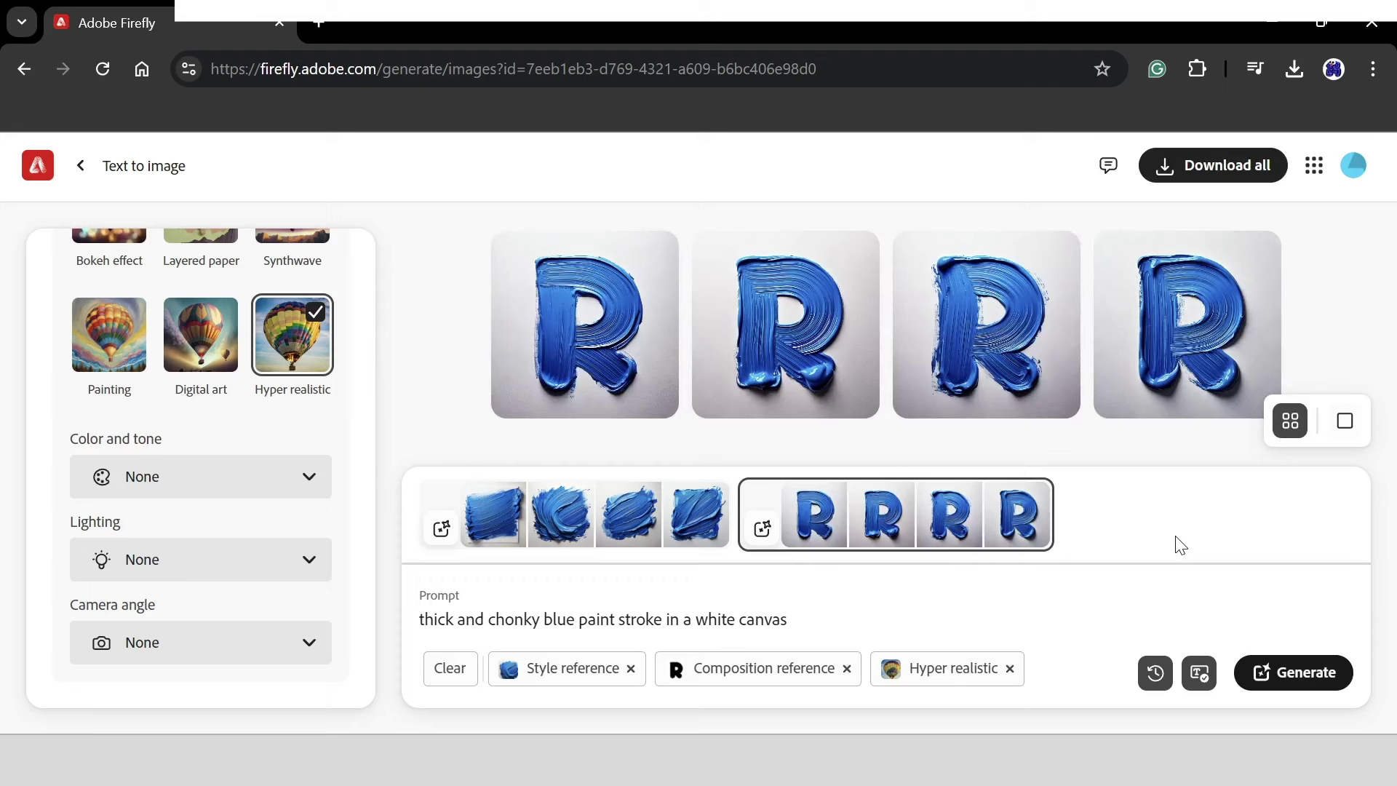
- Open the second generated paint-stroke R image full size in the lightbox viewer
click(784, 322)
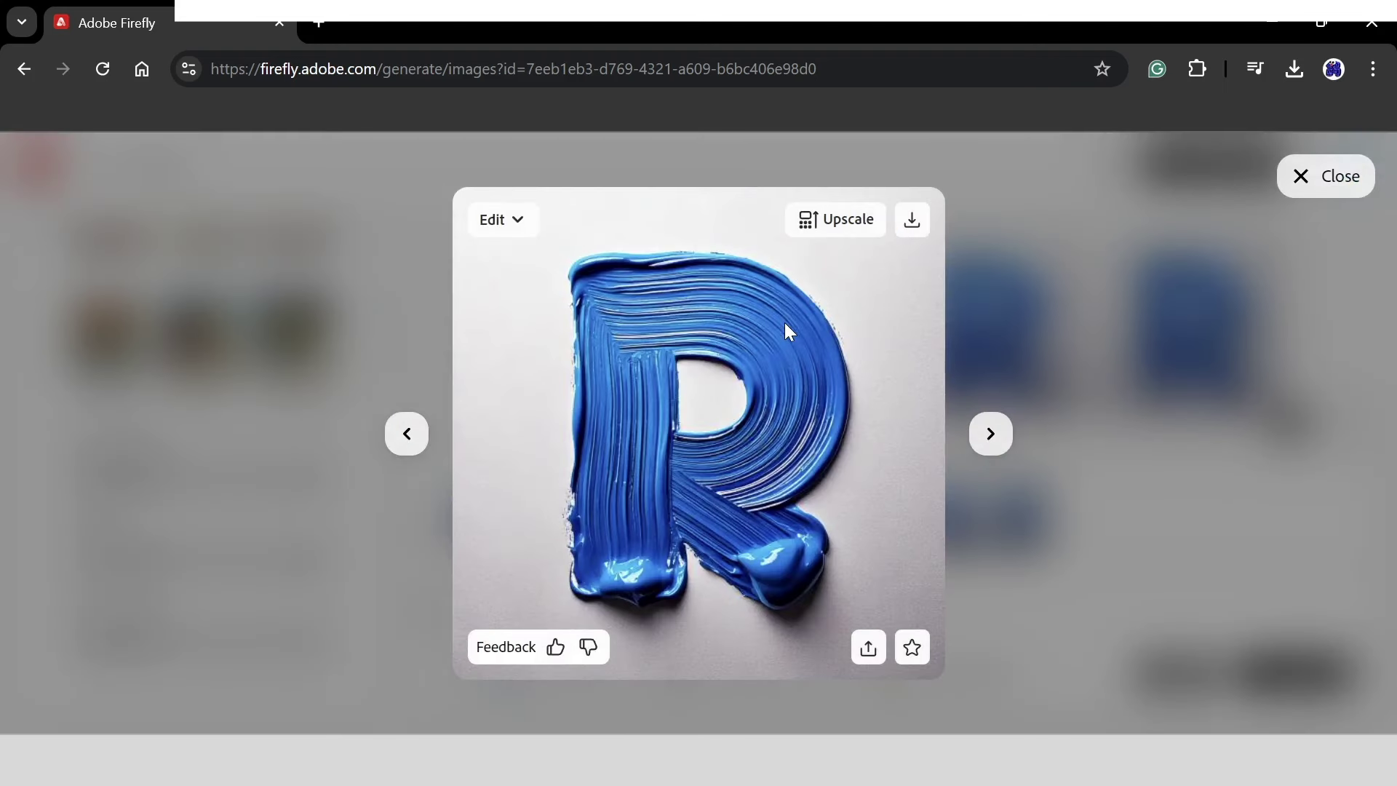